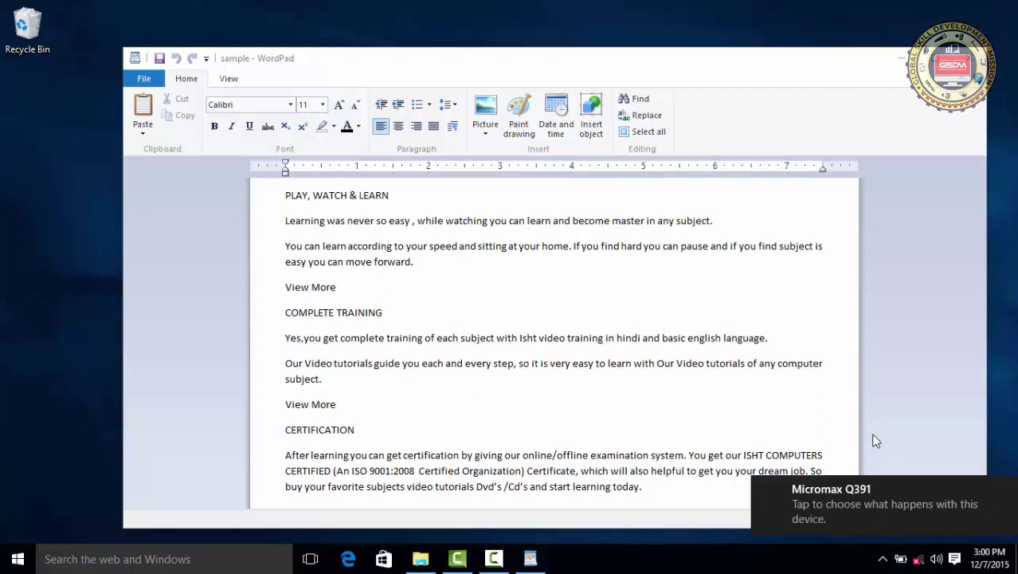
Step: Open the Action Center, and expand and dismiss the potentially harmful software notification
click(671, 387)
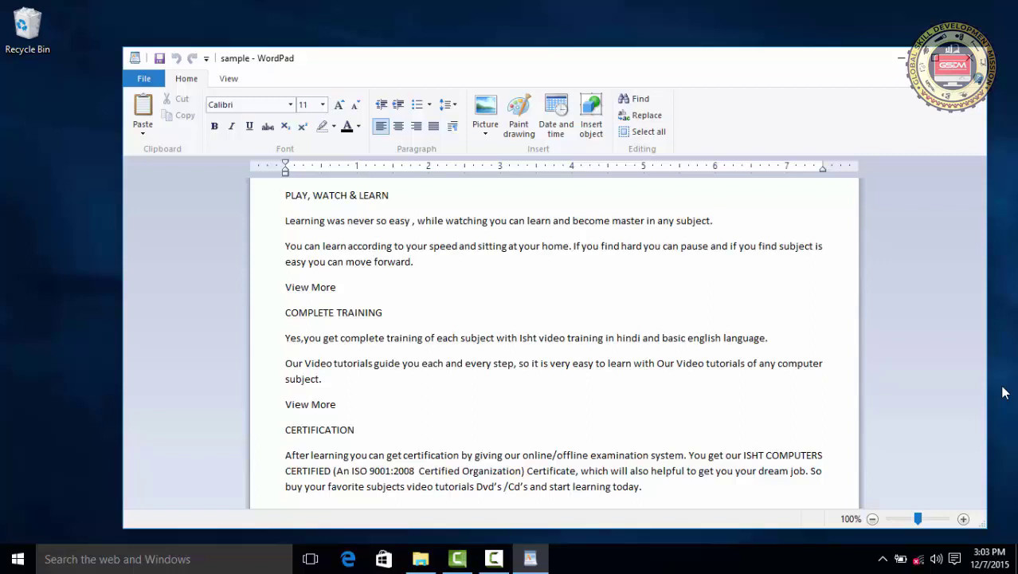
click(955, 560)
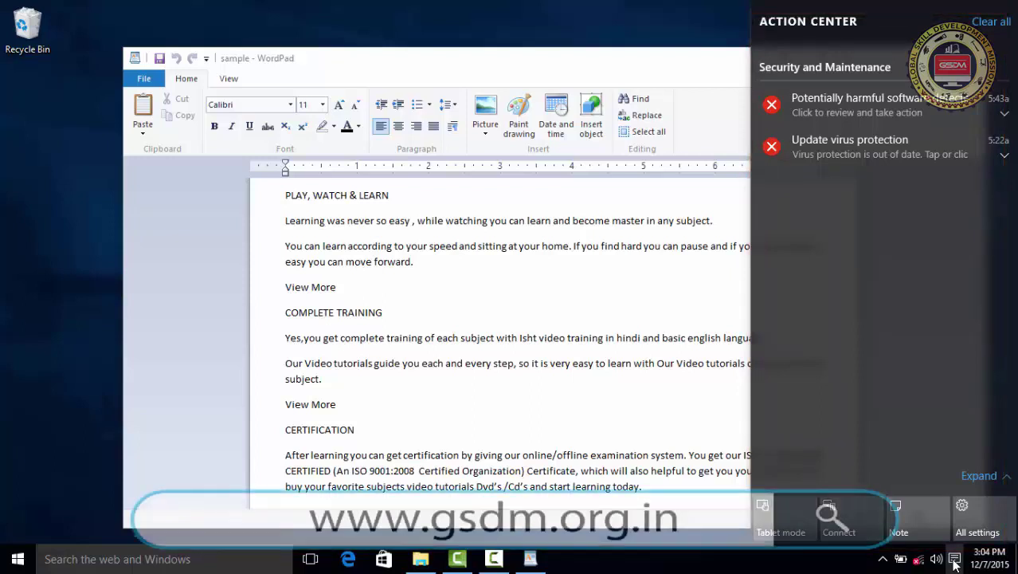
click(955, 562)
click(955, 562)
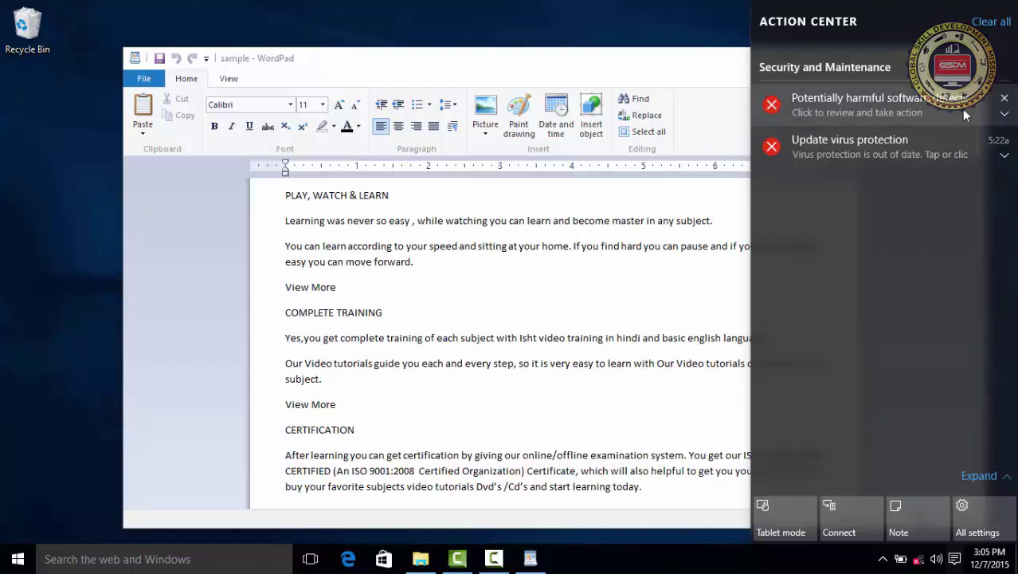
click(1004, 117)
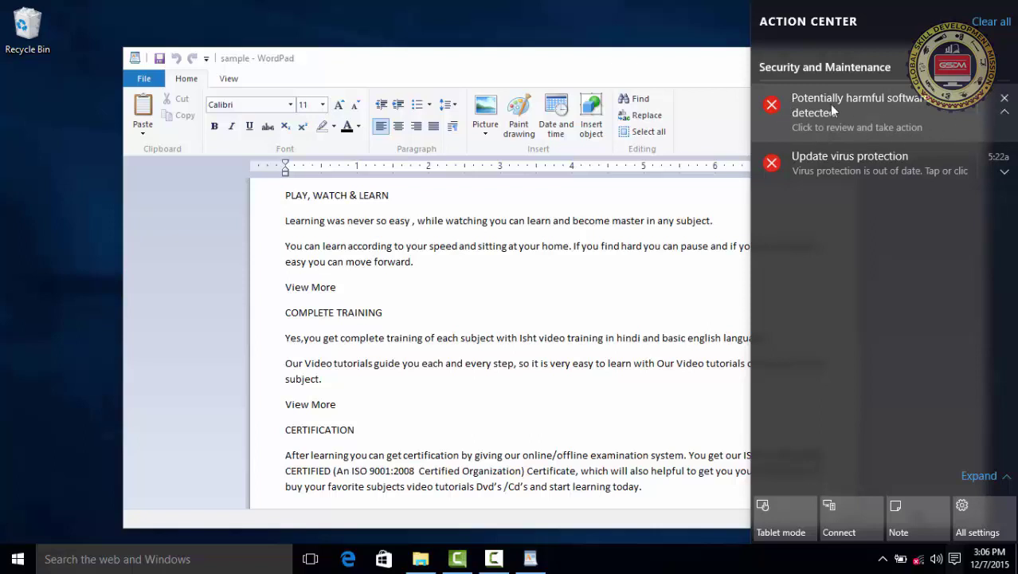
click(1005, 101)
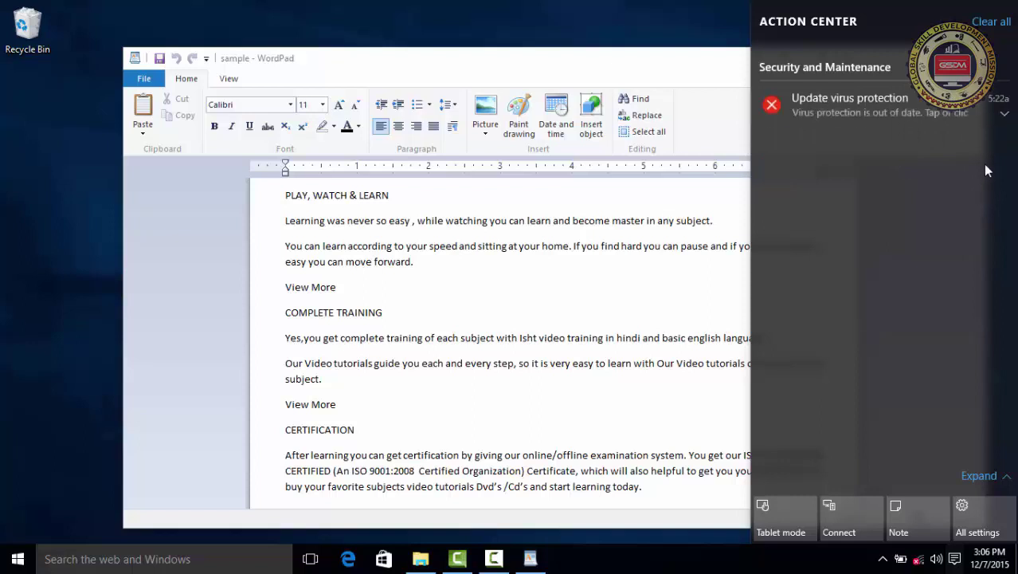
Step: Expand and collapse the details of the Update virus protection notification, and clear all remaining notifications
click(1003, 120)
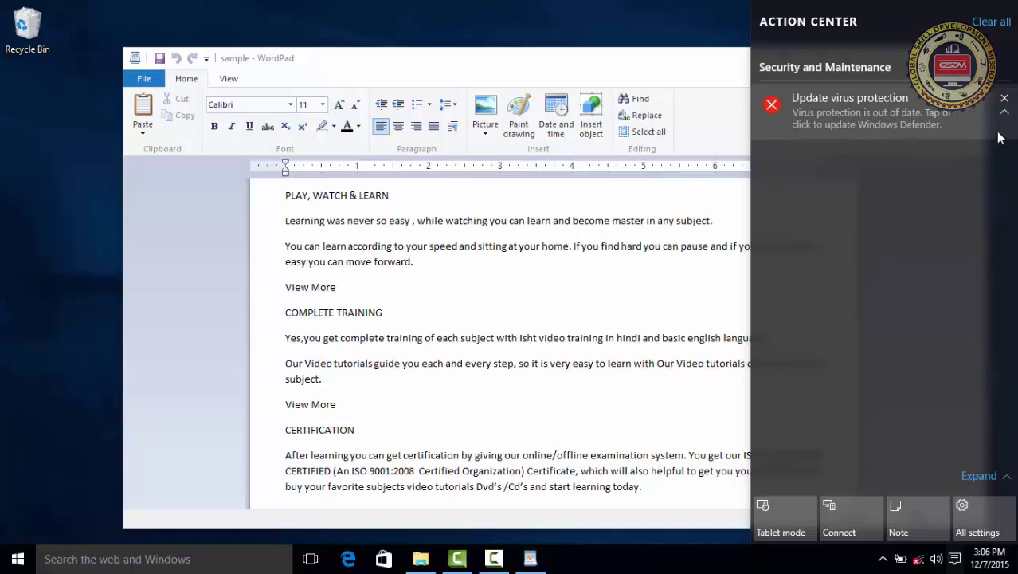
click(1004, 112)
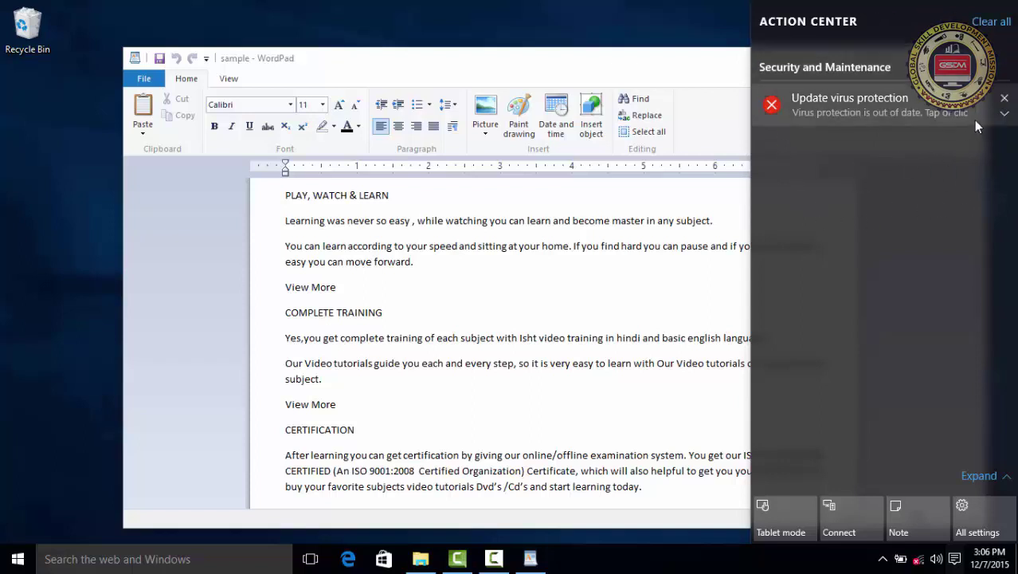
click(996, 24)
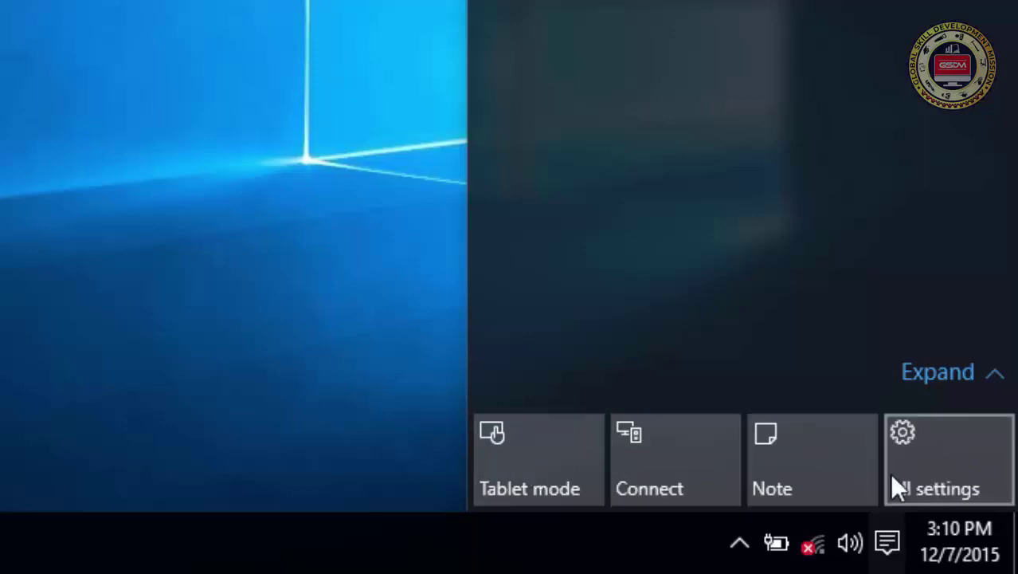
Step: Expand the Action Center's quick actions and cycle the screen brightness round to 25%
click(988, 379)
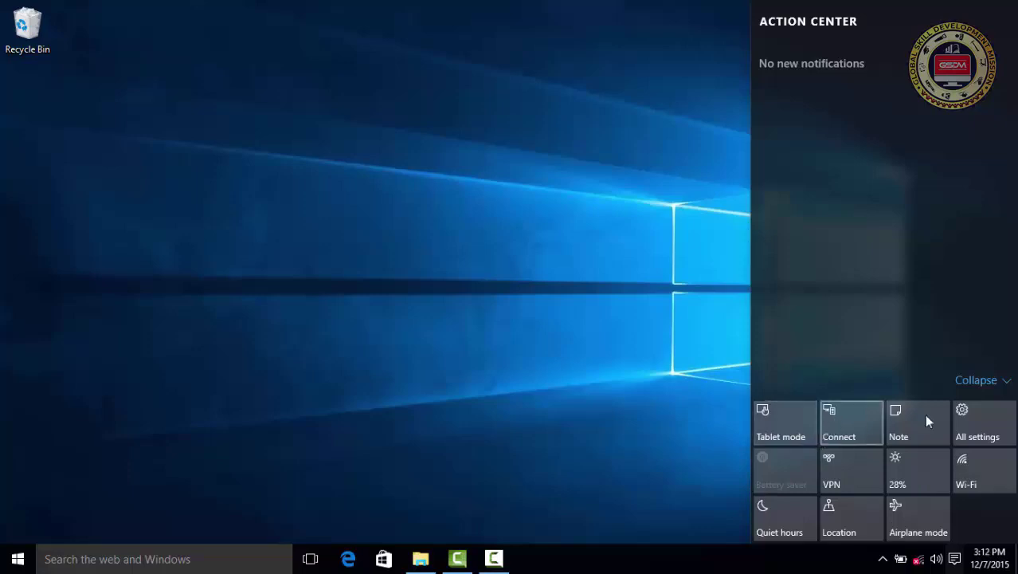
click(917, 476)
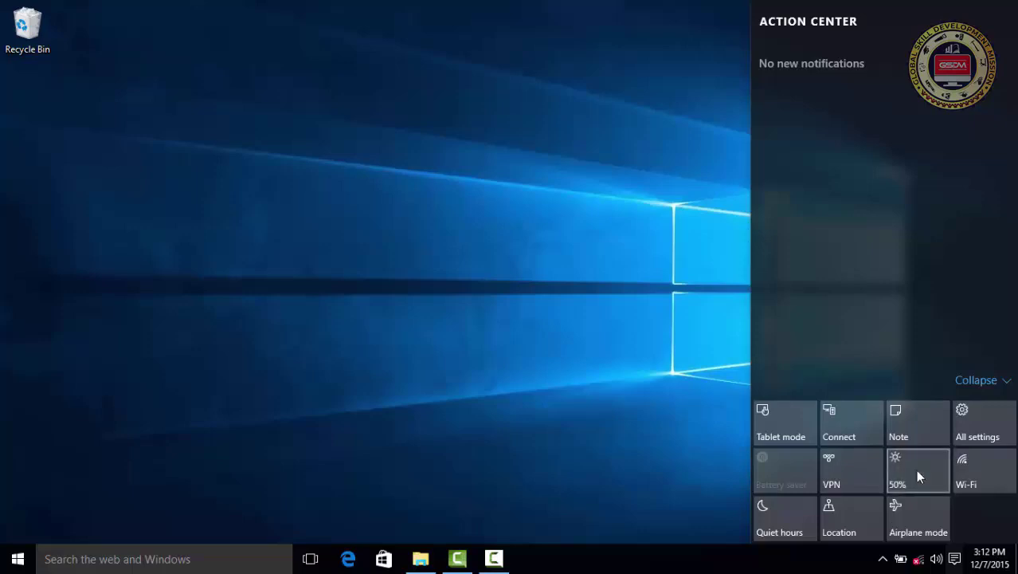
click(916, 471)
click(908, 463)
click(909, 466)
click(858, 470)
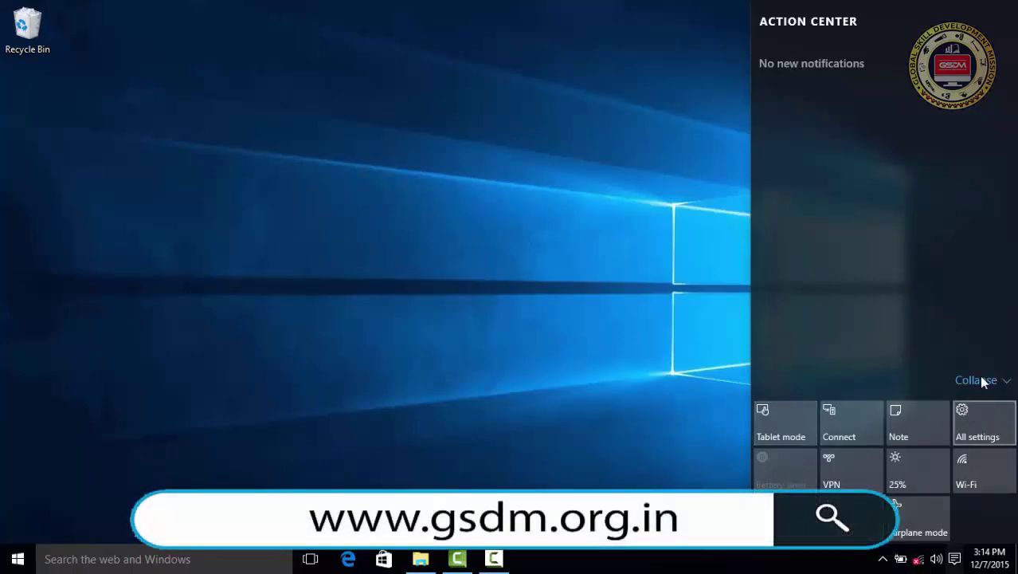
Step: Open the full Settings window through the All settings quick action and close it
click(994, 436)
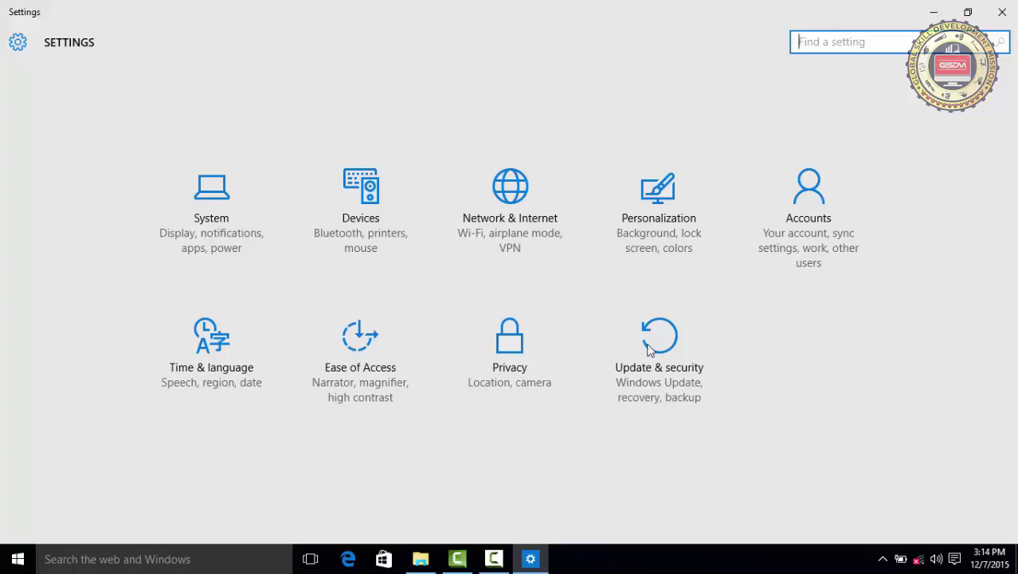
click(1002, 12)
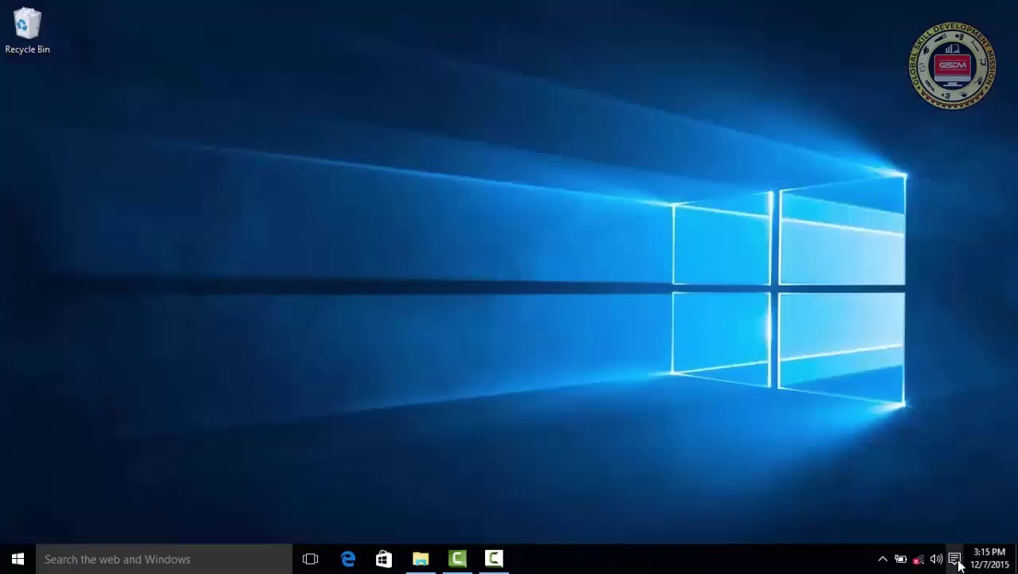
Step: Reopen the Action Center and switch Quiet hours on and back off
click(956, 559)
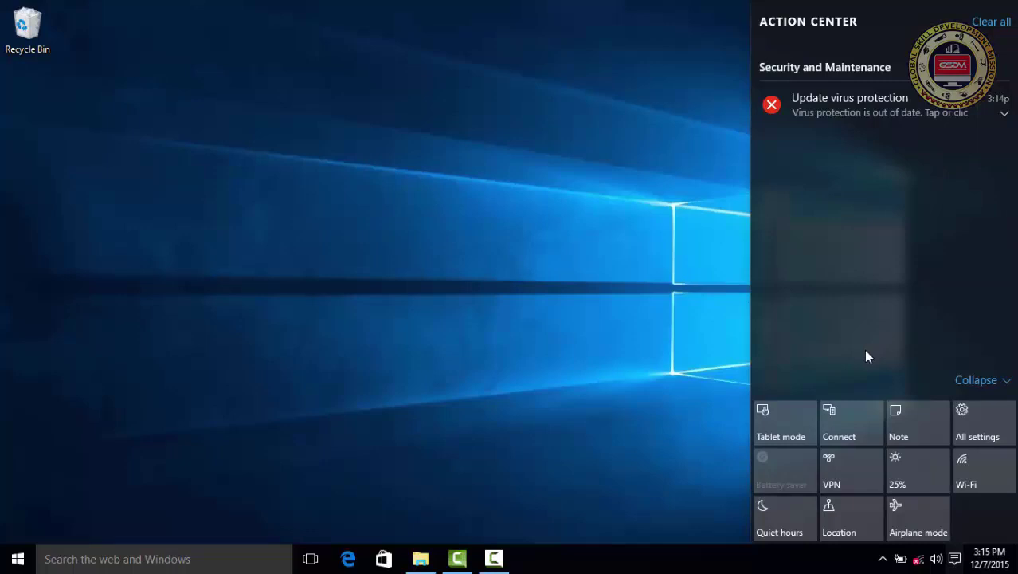
click(789, 524)
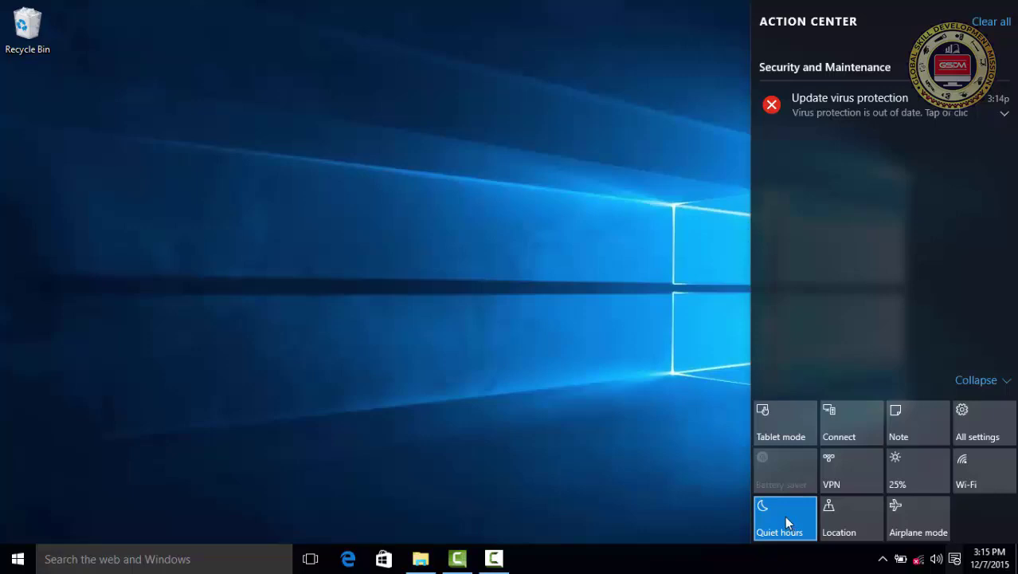
click(786, 521)
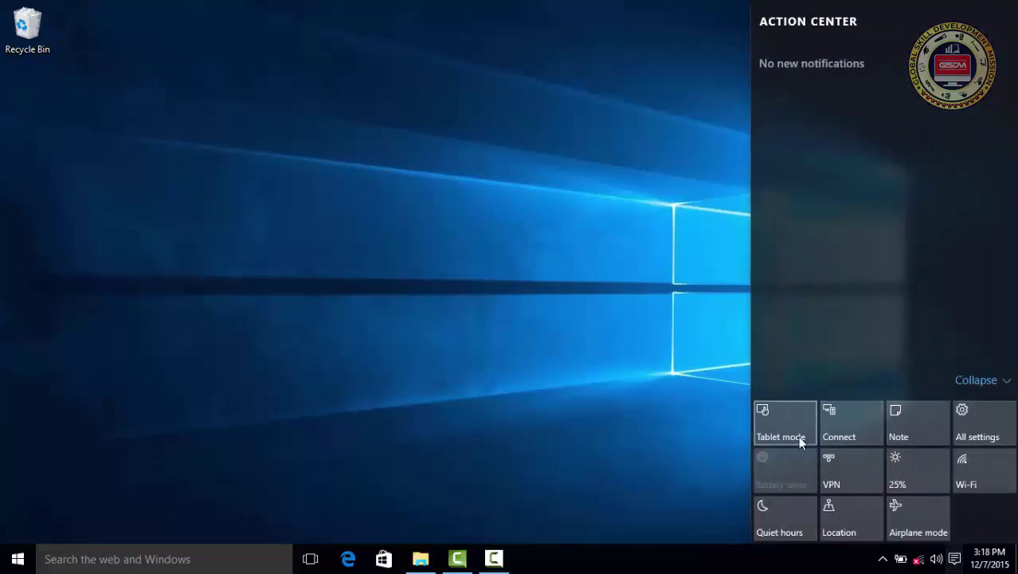
Step: Open all settings from the Action Center and go to the System section's Notifications & actions page
click(988, 422)
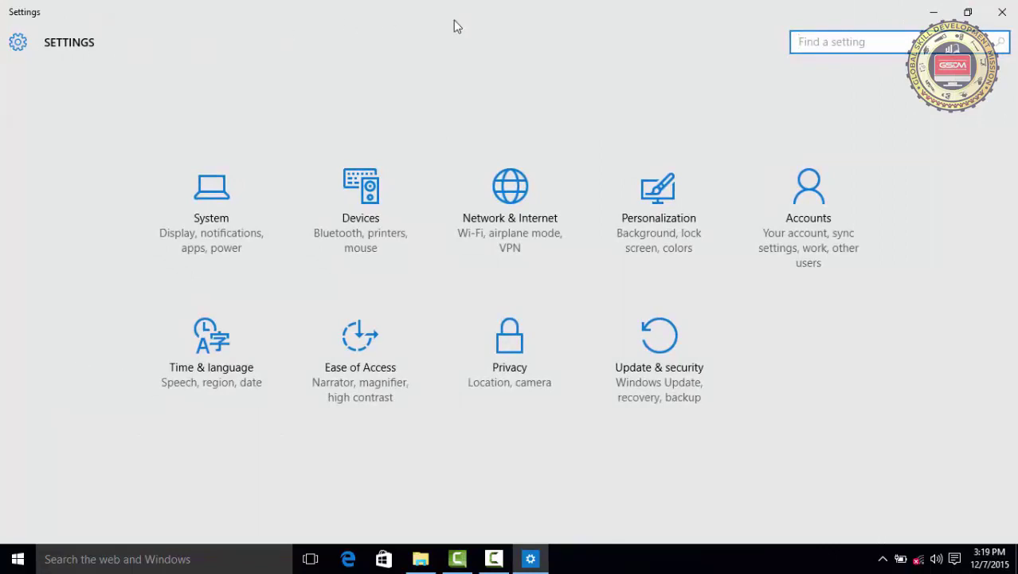
click(221, 206)
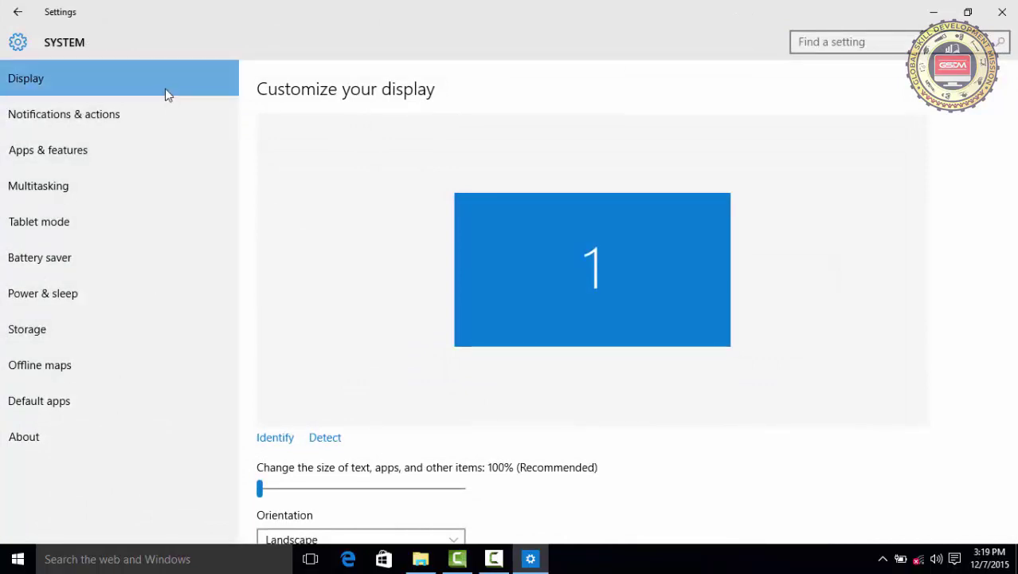
click(73, 116)
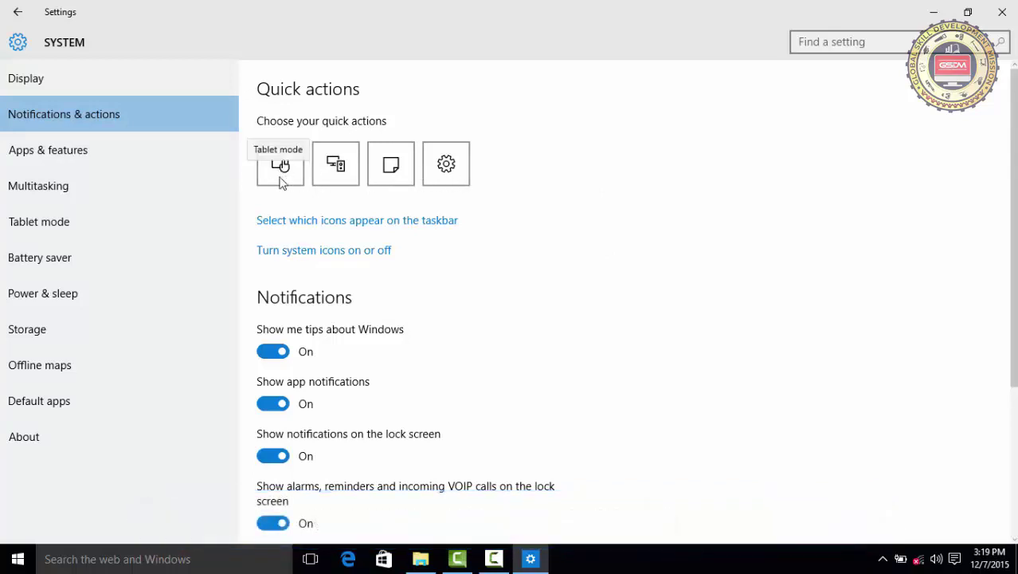
Step: Open the Action Center beside the settings page, collapse its quick actions to one row for comparison, and return to the settings
click(956, 559)
click(987, 383)
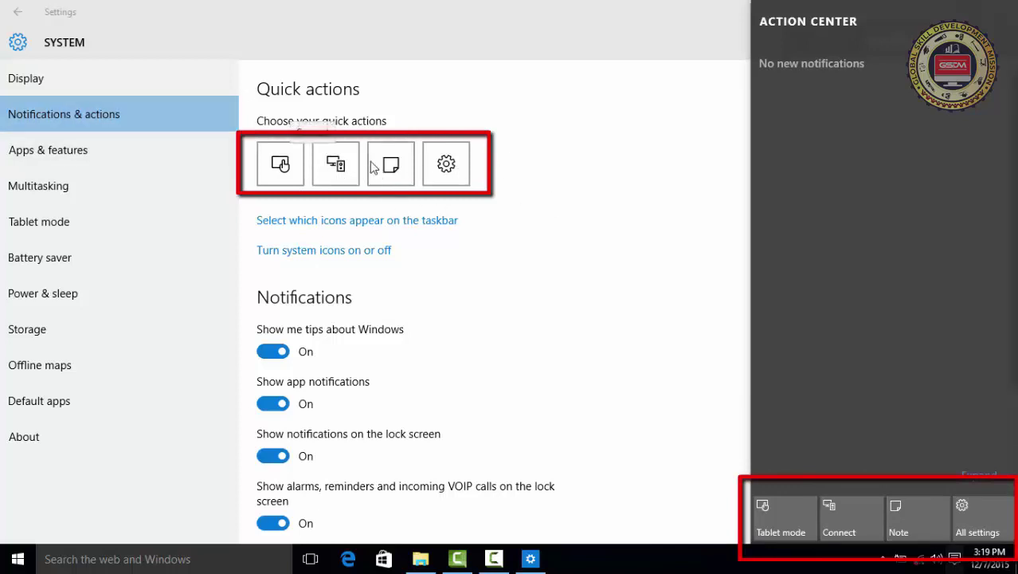
click(314, 173)
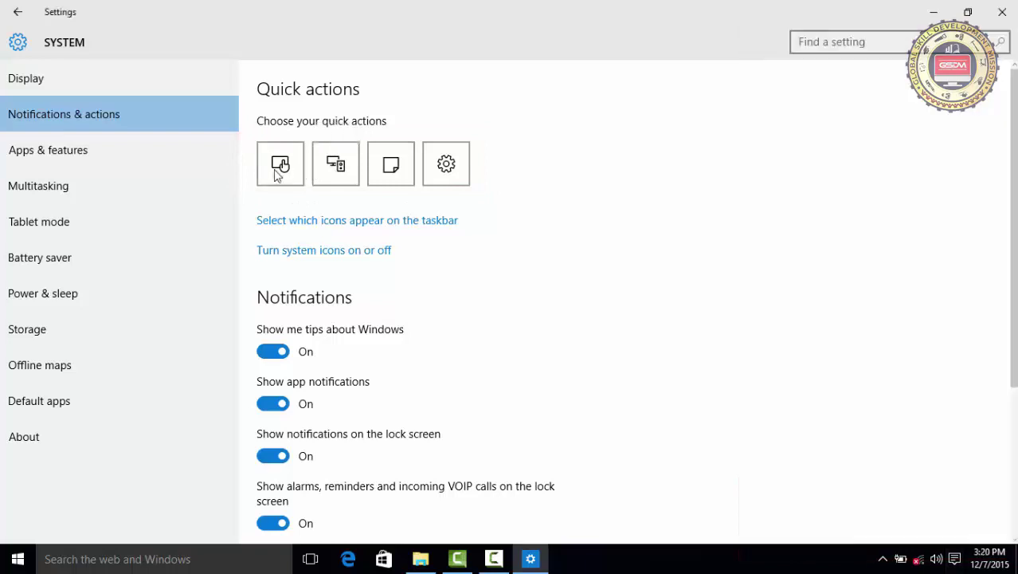
Step: Replace the first quick action, Tablet mode, with Brightness
click(279, 165)
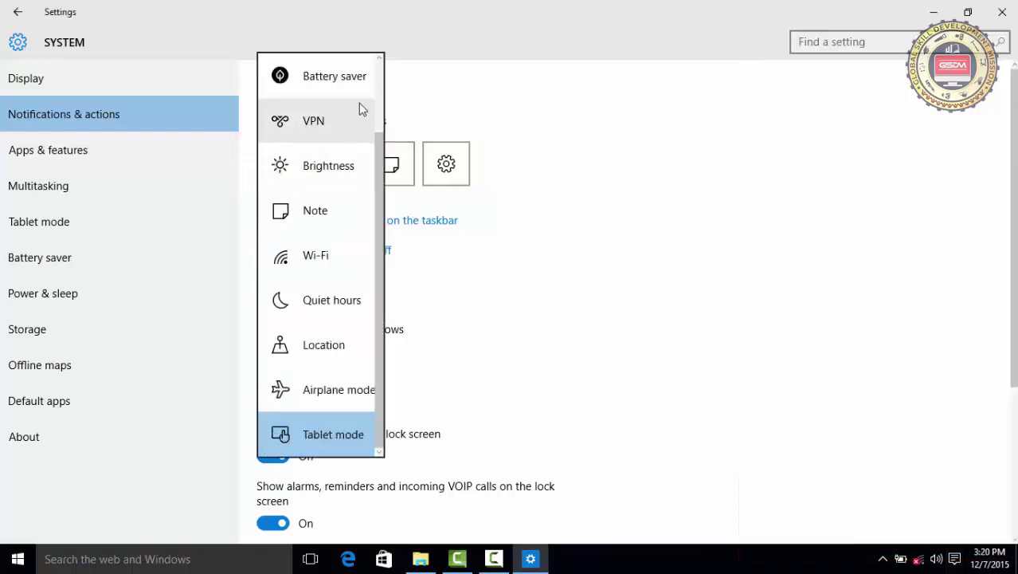
scroll(380, 135, up, 1)
drag(381, 136, 387, 204)
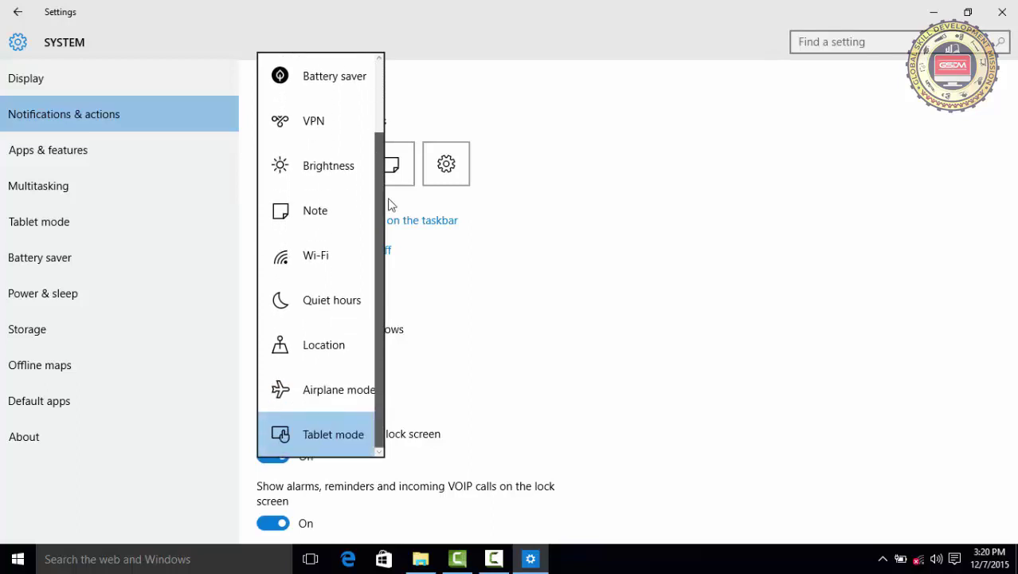
click(316, 167)
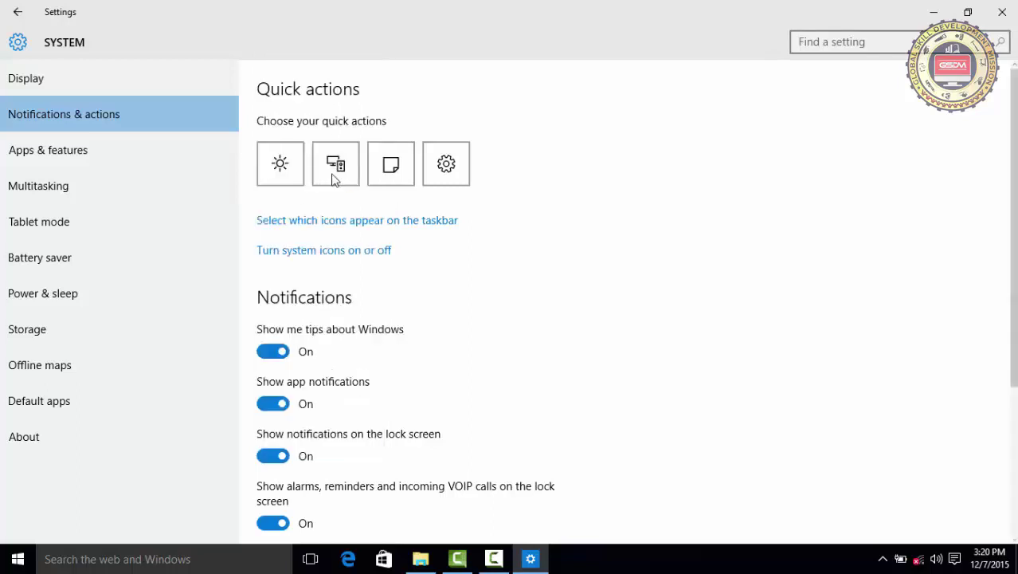
Step: Set the second quick action to Note in place of Connect
click(335, 166)
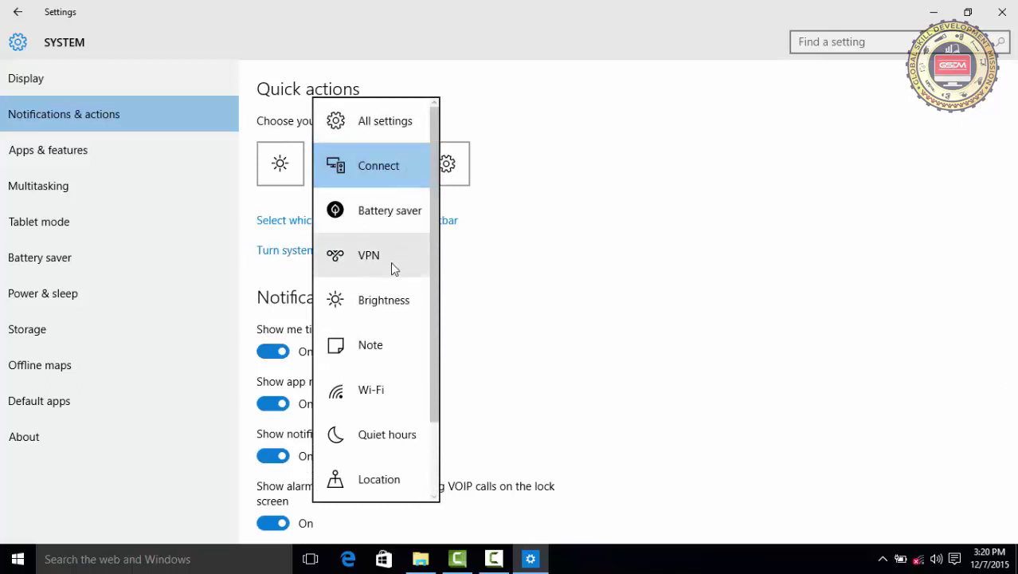
scroll(395, 319, down, 3)
click(365, 251)
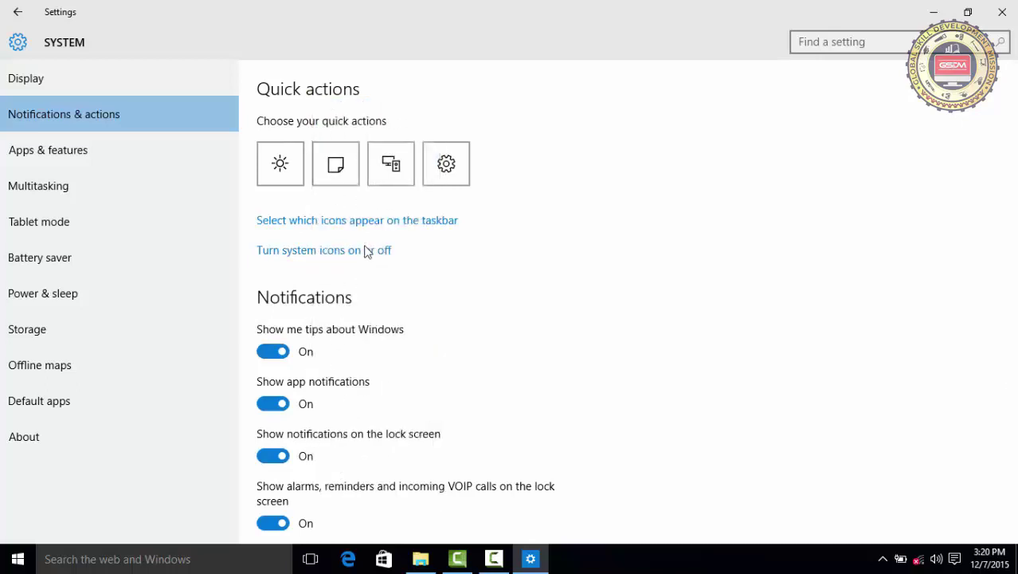
Step: Set the third quick action to Wi-Fi and close the Settings window
click(391, 164)
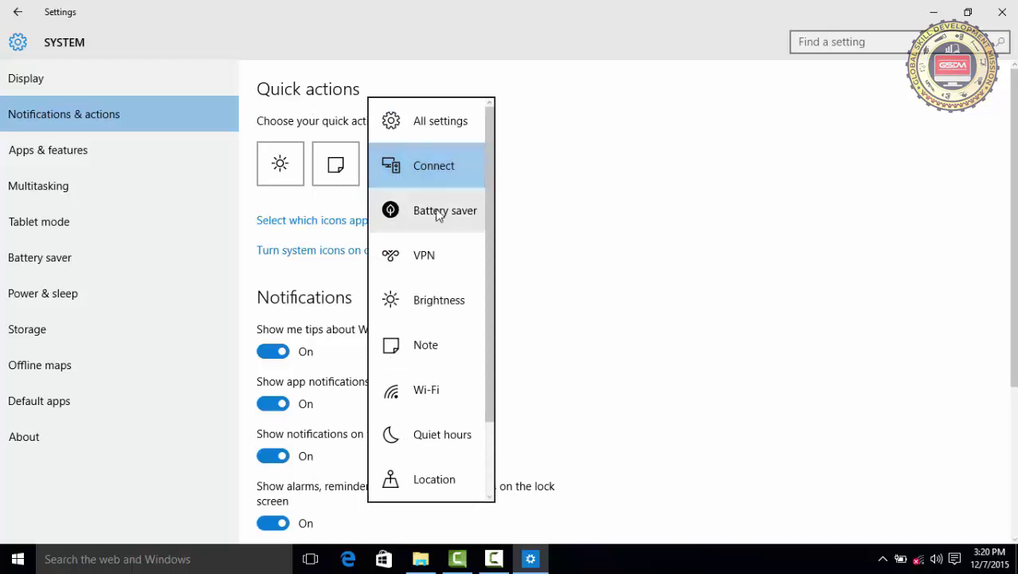
click(437, 392)
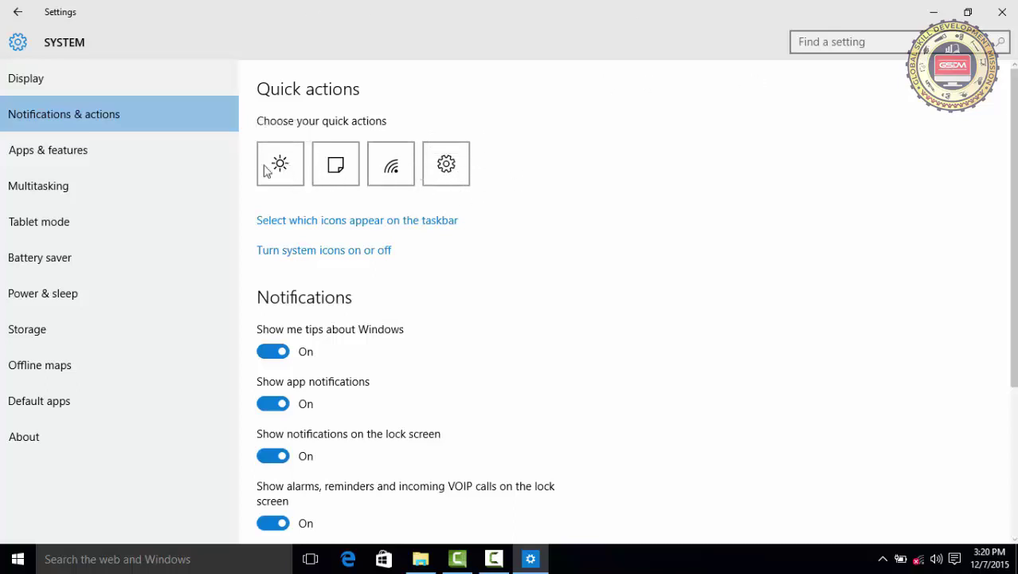
click(1002, 16)
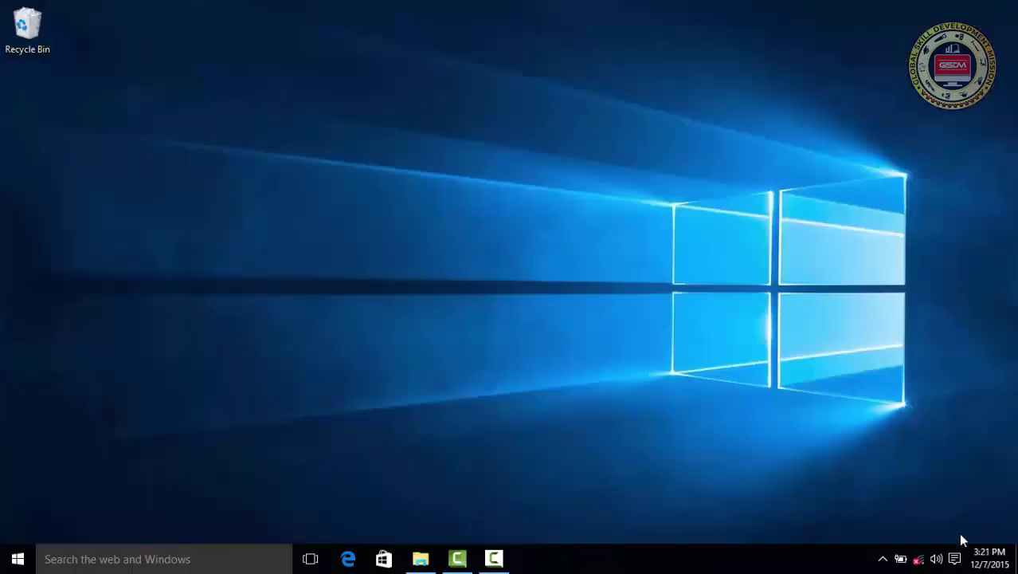
Step: Check the rearranged quick actions in the Action Center by expanding and collapsing the full set
click(955, 558)
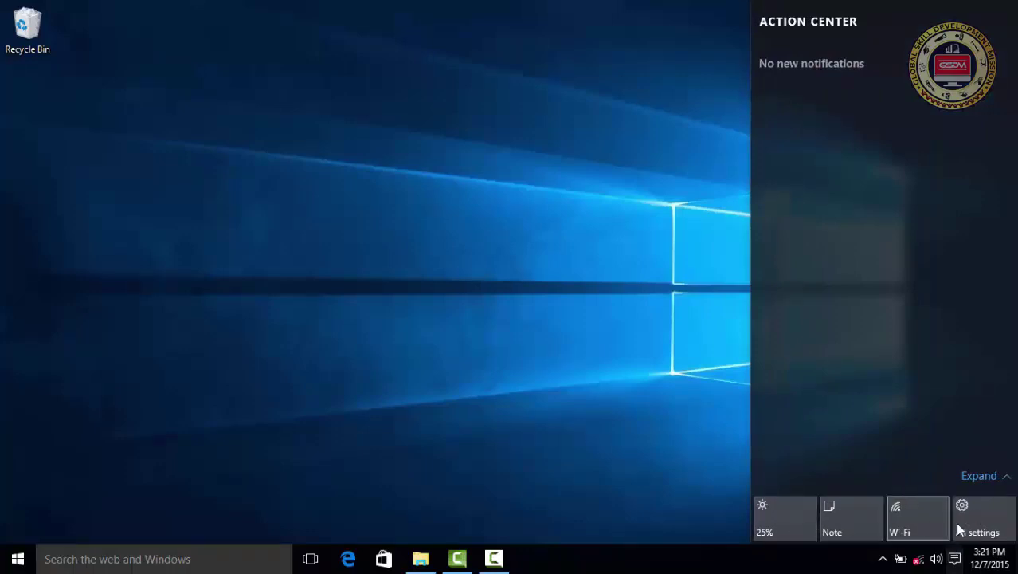
click(1002, 482)
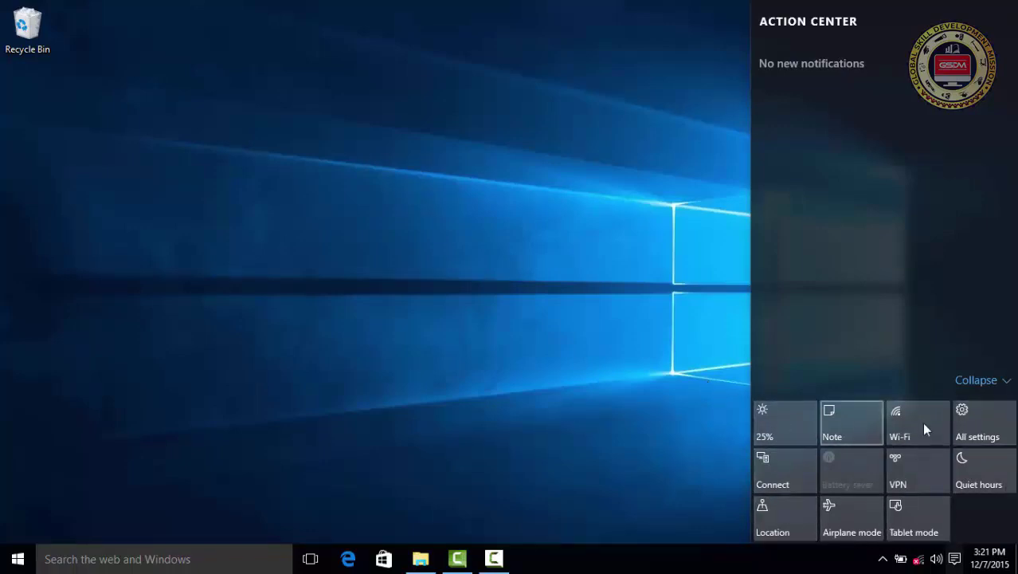
click(1005, 382)
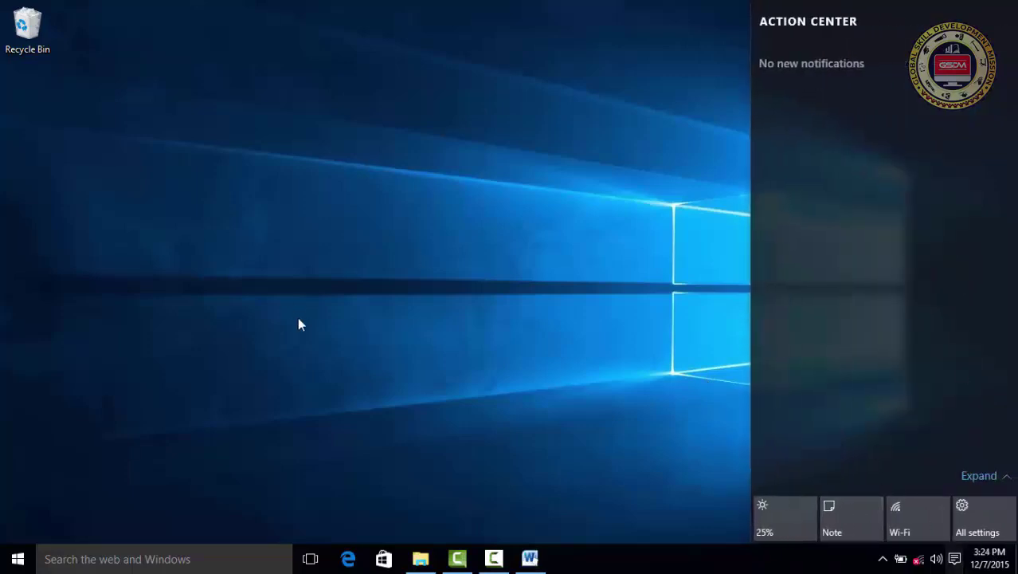
Step: Open the Settings app from Start and close it again
click(17, 559)
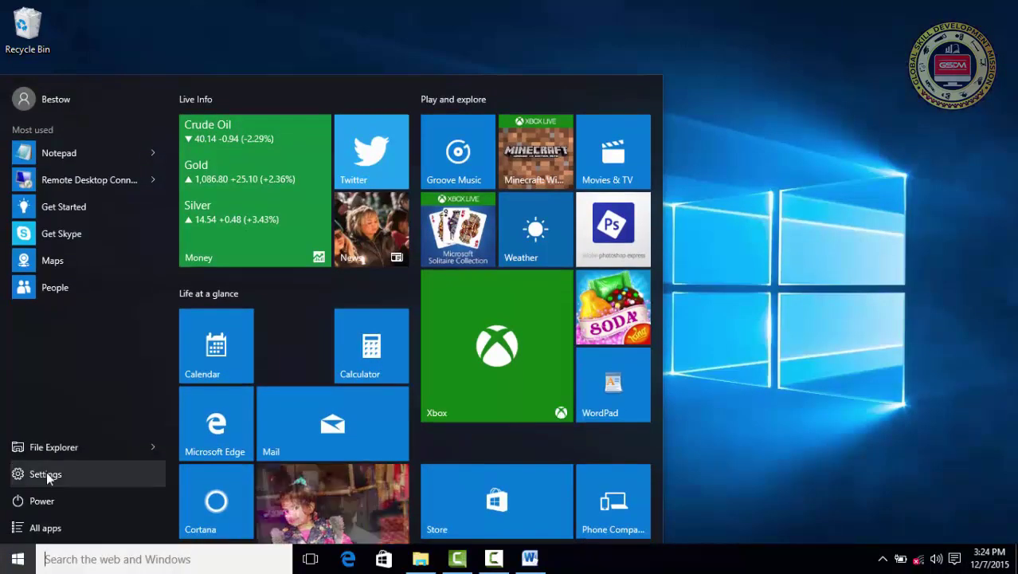
click(46, 473)
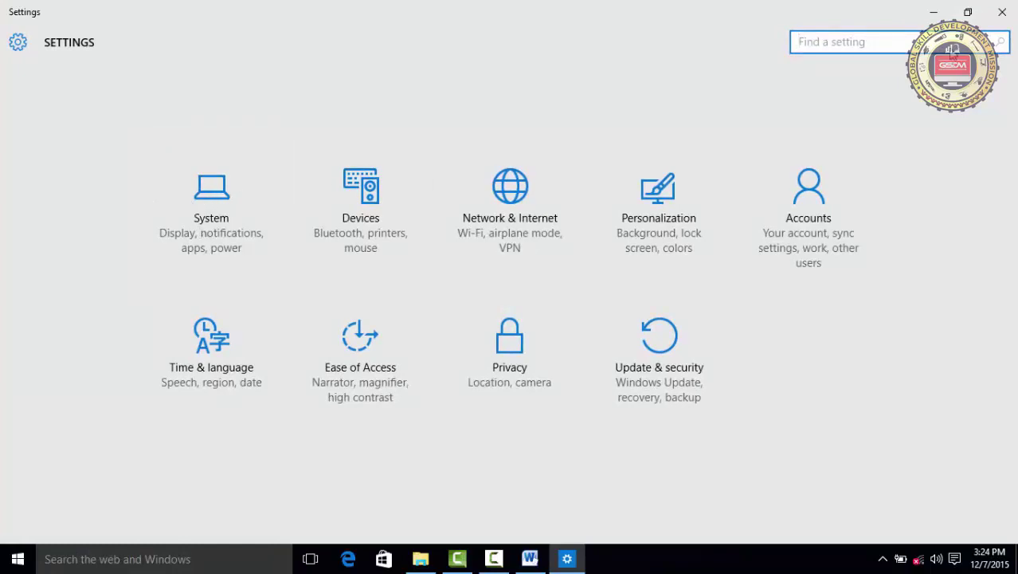
click(1001, 12)
Step: Search Windows for "se" and open the Settings app from the results
click(204, 556)
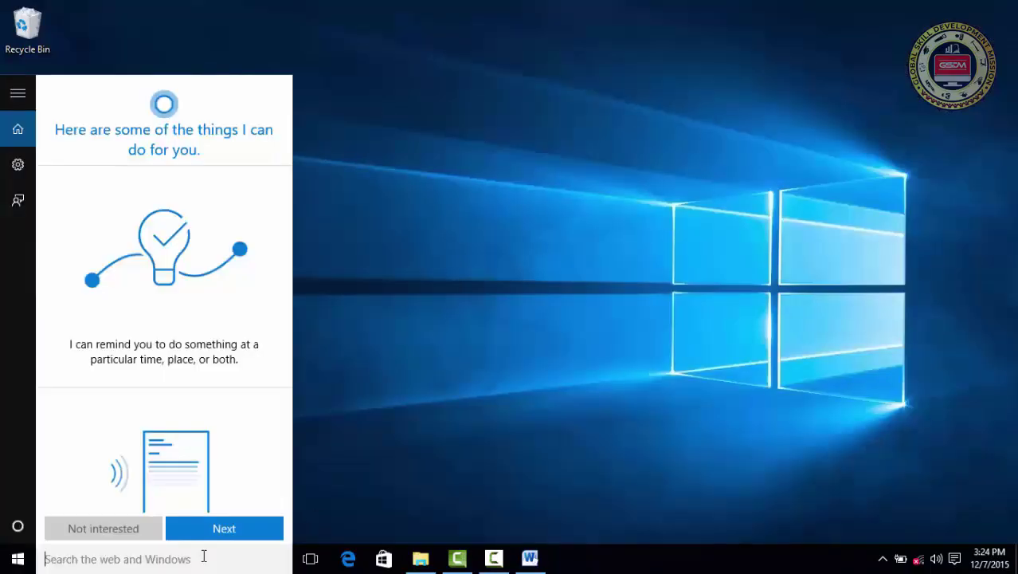
text(se)
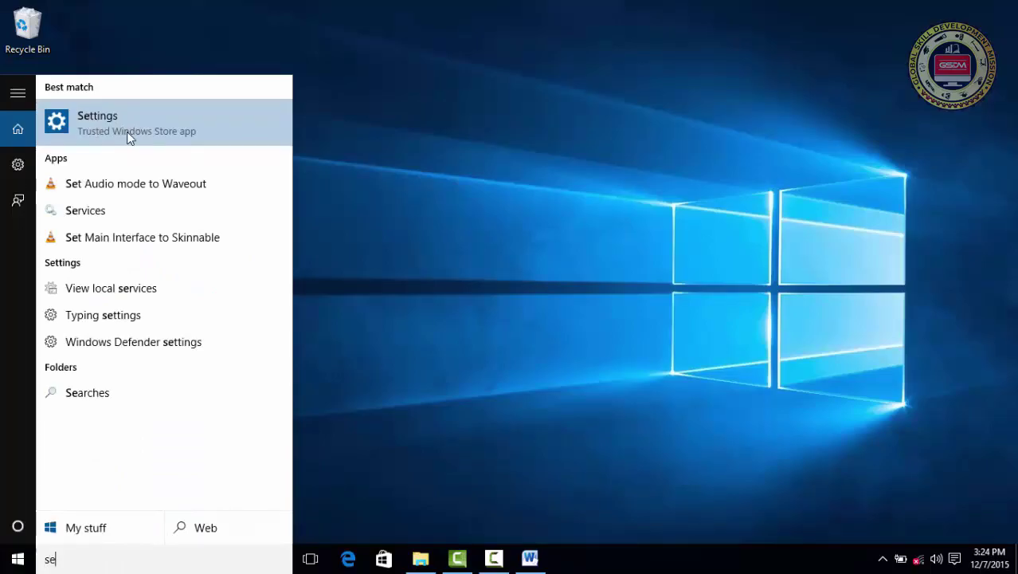
click(136, 137)
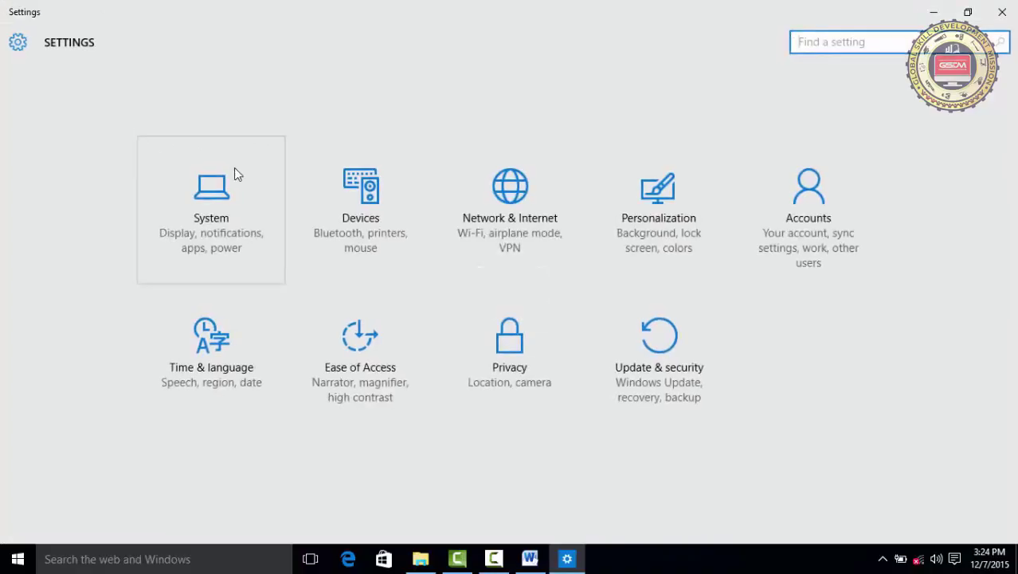